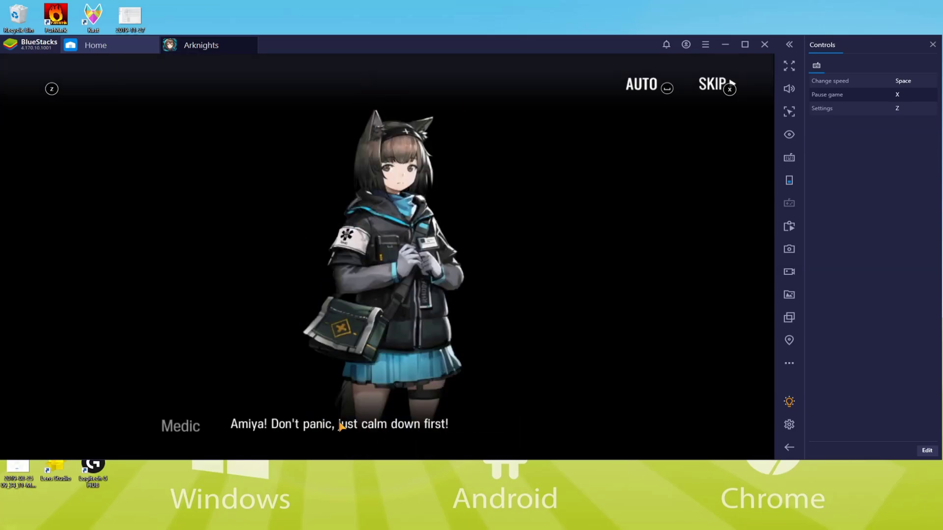
- Advance the Arknights story dialogue between Medic and Amiya through to the start of the operation
left_click(341, 427)
left_click(341, 427)
left_click(341, 426)
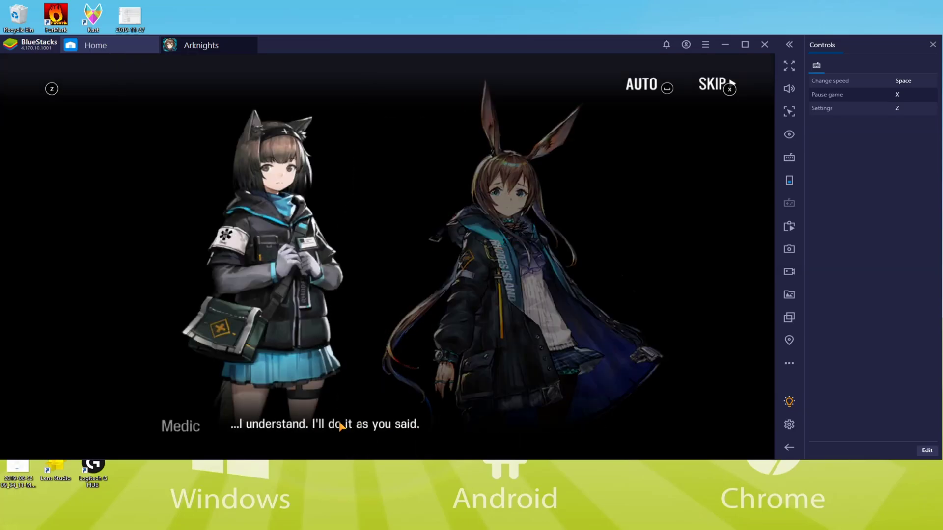
left_click(341, 426)
left_click(341, 426)
left_click(342, 426)
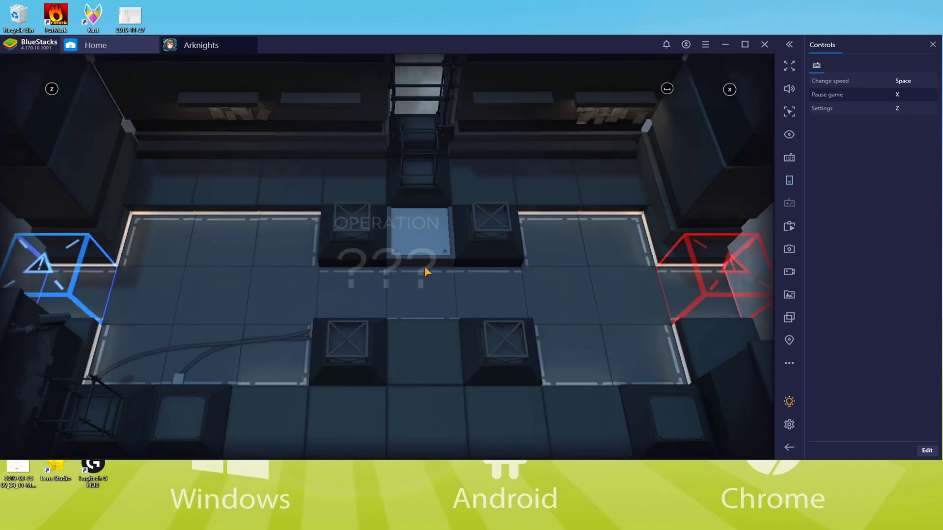
- Advance Amiya's battle tutorial messages covering the enemy entrance, the enemy unit, the operator cards and the deployment cost
left_click(295, 203)
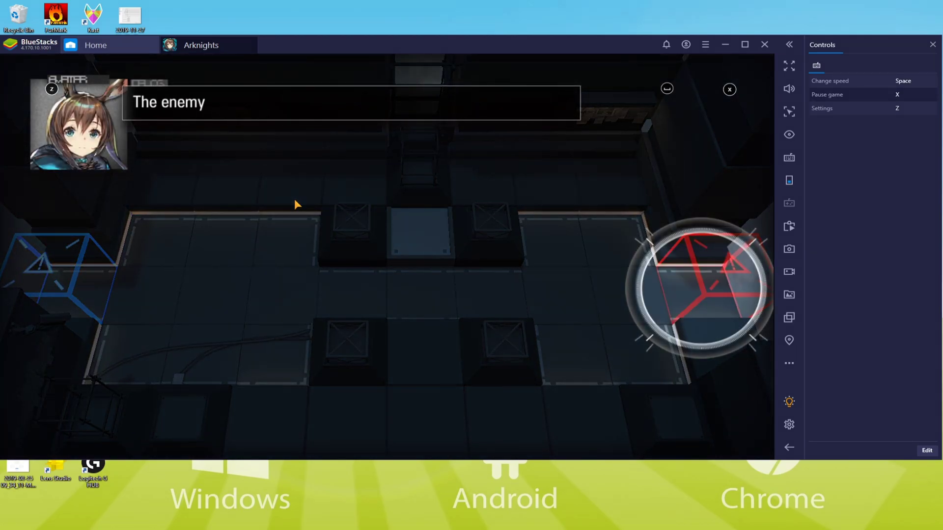
left_click(293, 199)
left_click(294, 199)
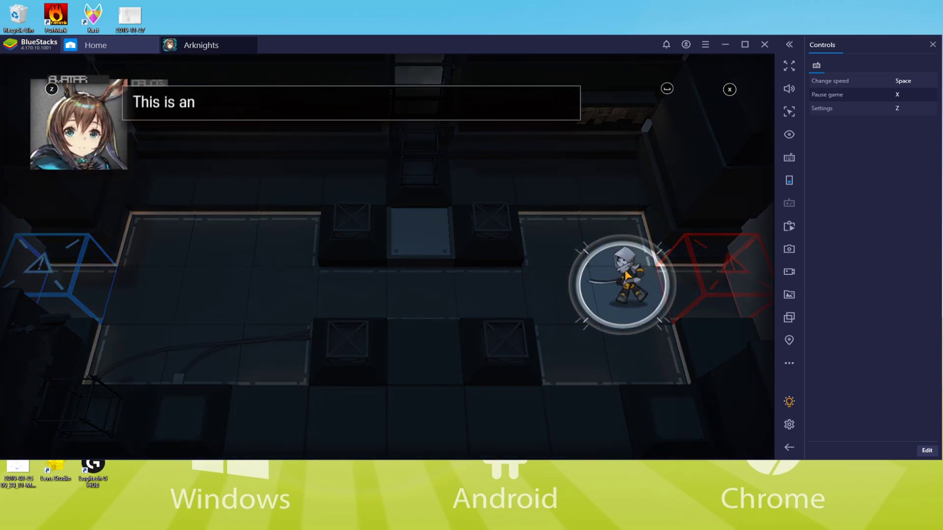
left_click(611, 299)
left_click(608, 299)
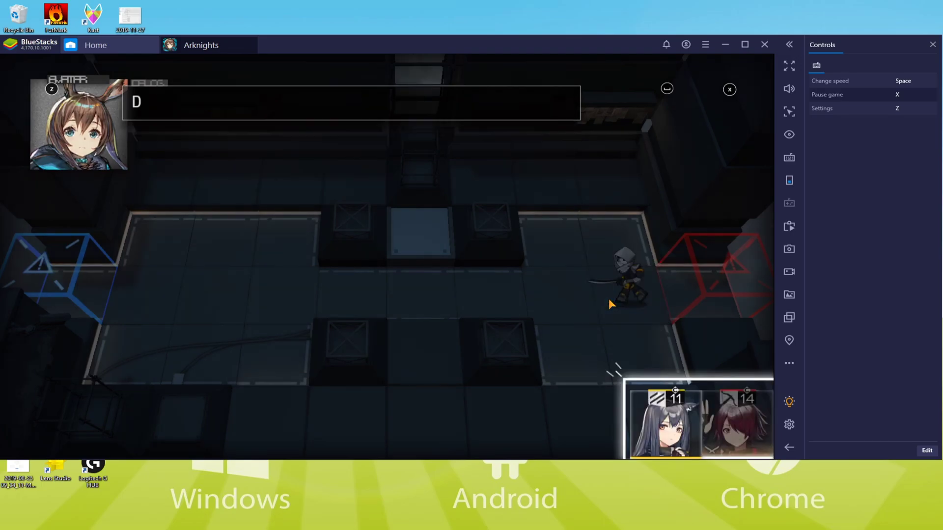
left_click(628, 341)
left_click(643, 367)
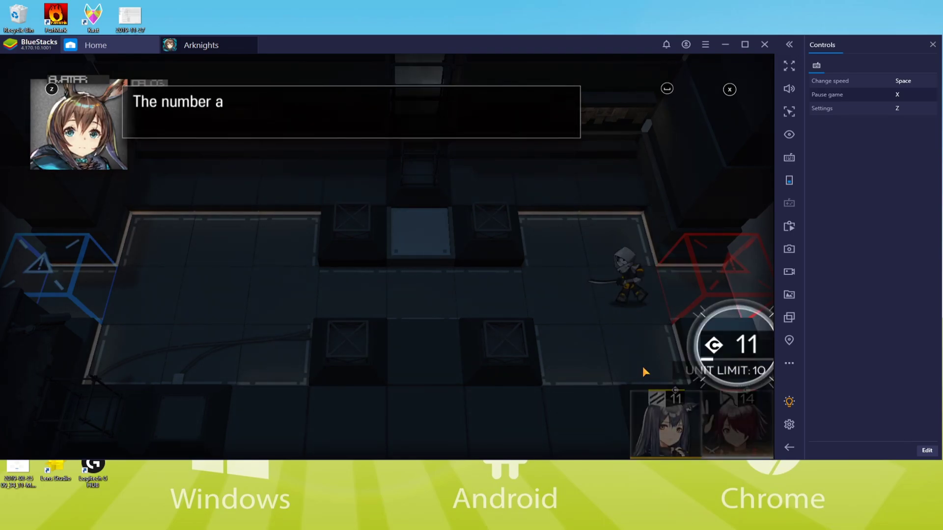
left_click(642, 366)
left_click(642, 366)
left_click(641, 366)
left_click(641, 366)
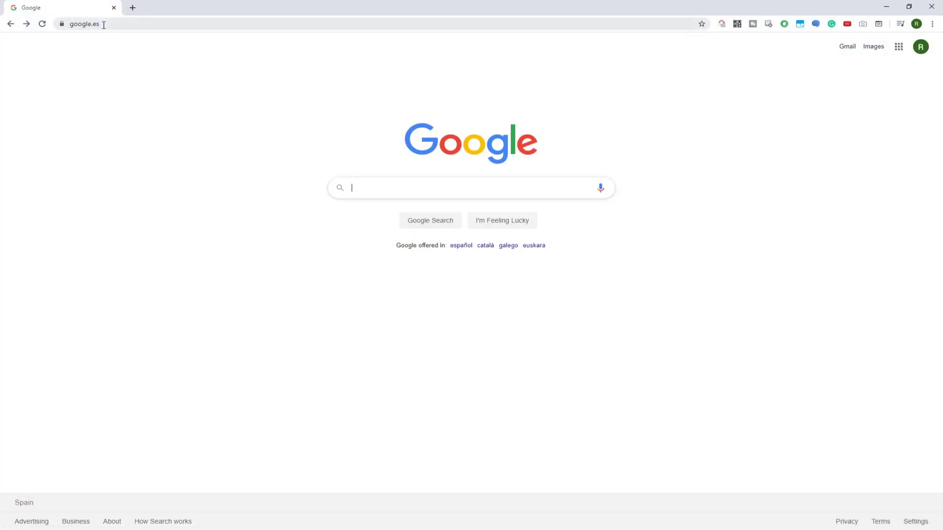
left_click(104, 24)
type("https://bstk.me/tLJywCXbq")
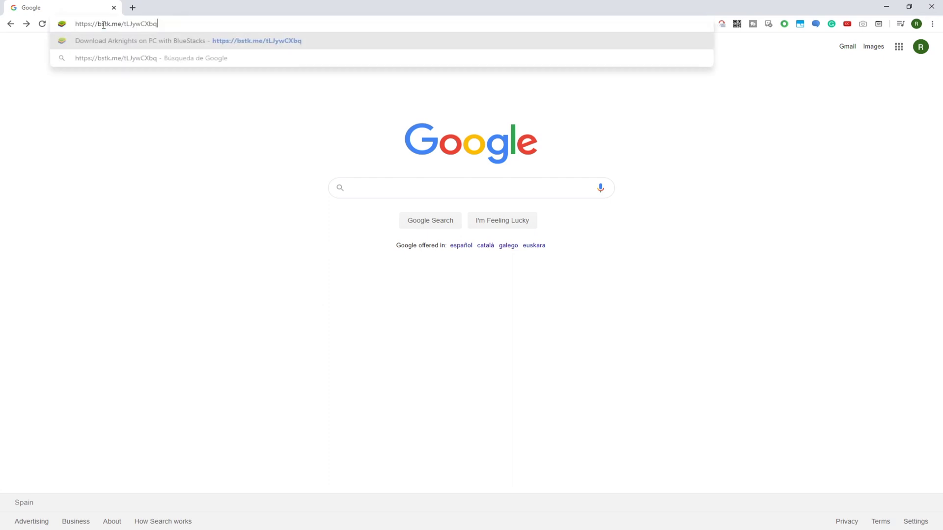
key("Return")
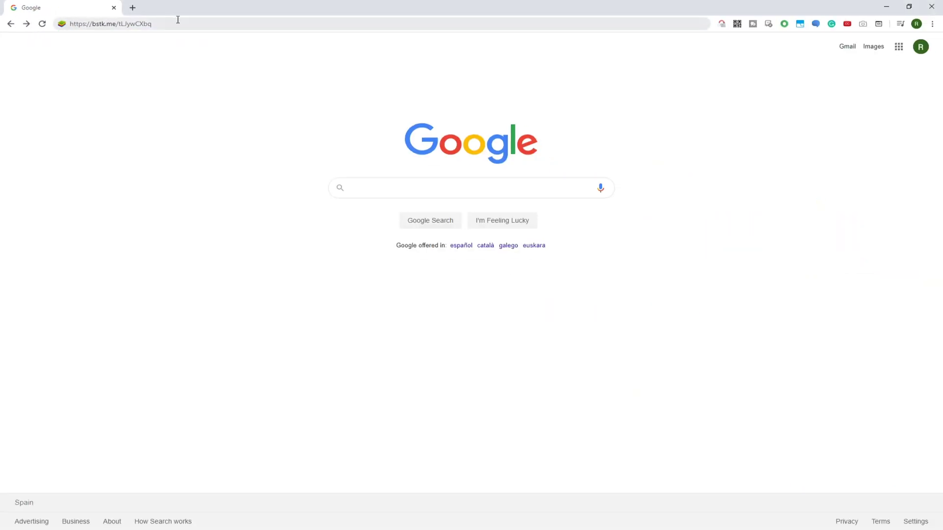
left_click(179, 22)
key("Return")
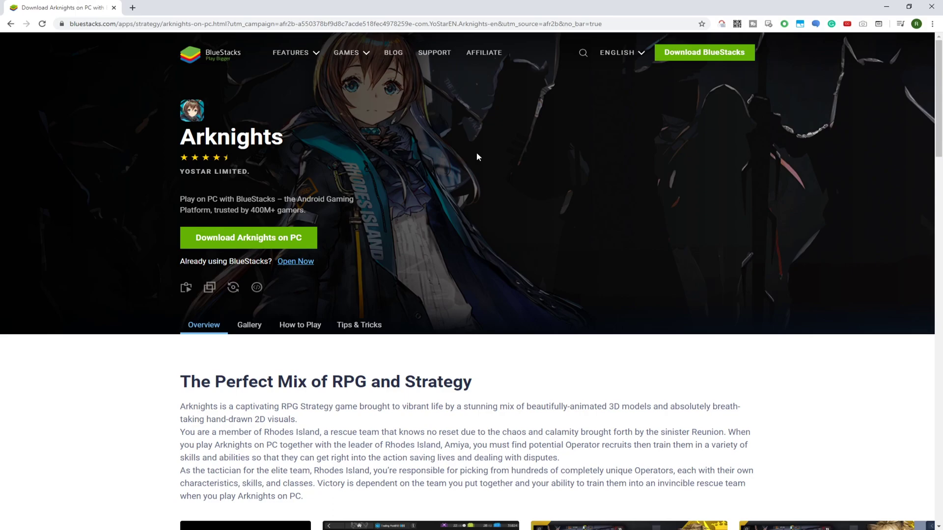
- Look through the Arknights page, then download the Arknights on PC installer and run it
scroll(476, 157, "down", 15)
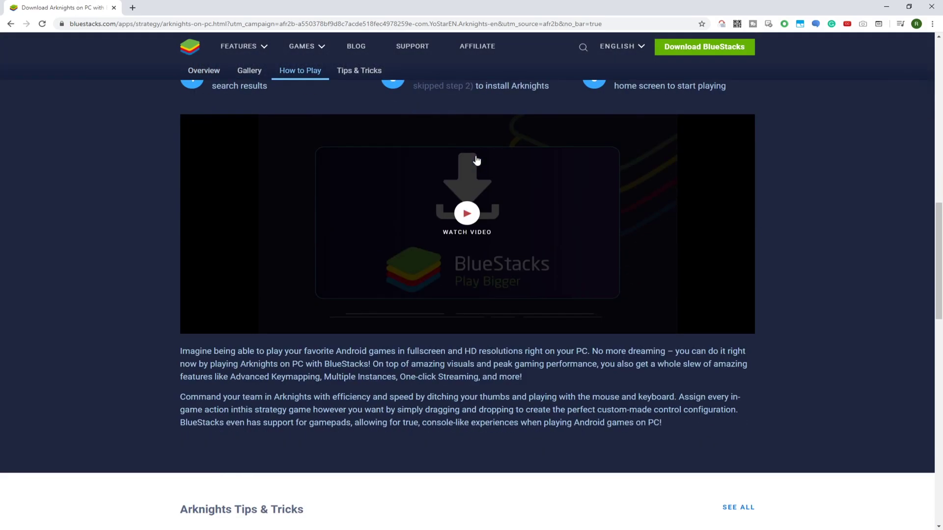
scroll(475, 156, "down", 10)
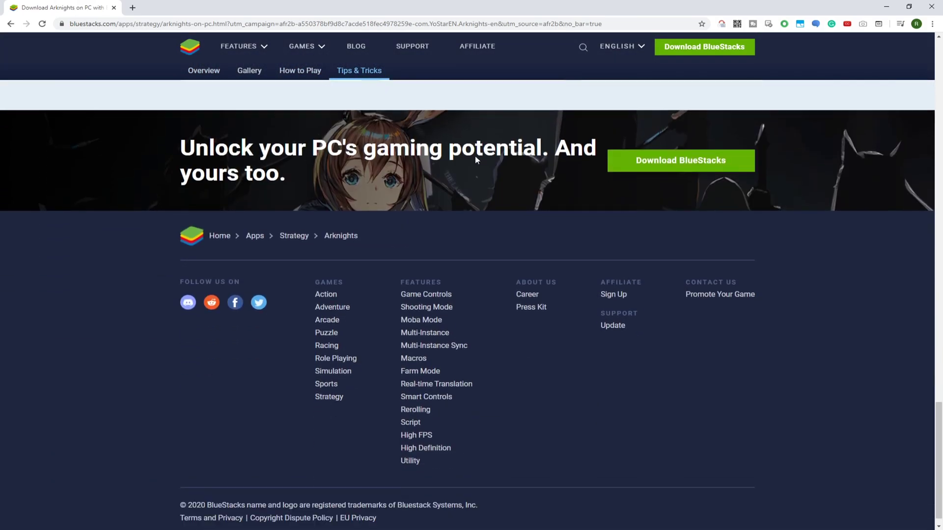
scroll(477, 160, "up", 6)
scroll(476, 161, "up", 12)
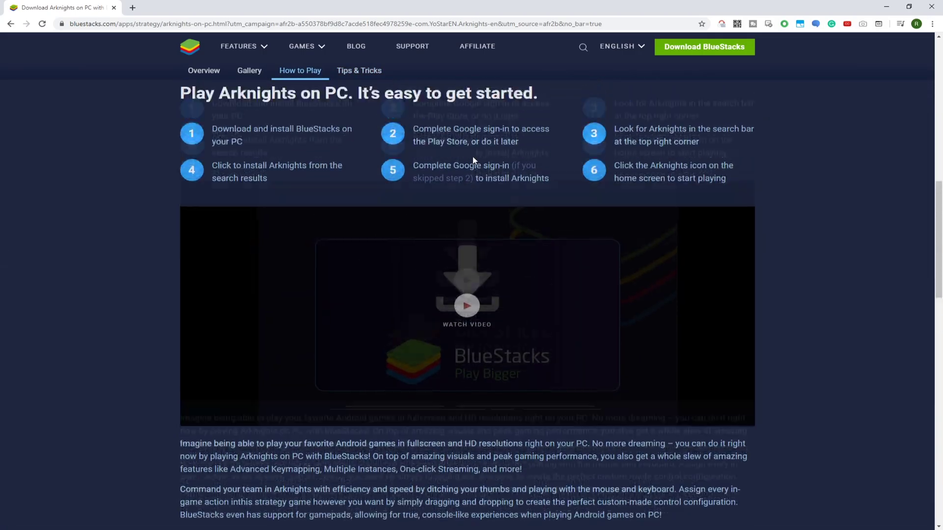
scroll(472, 160, "up", 8)
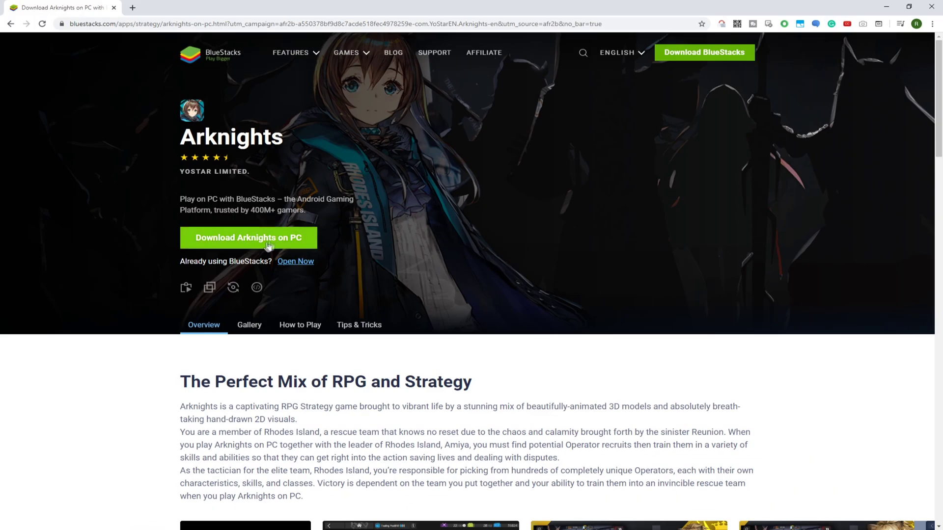
left_click(293, 255)
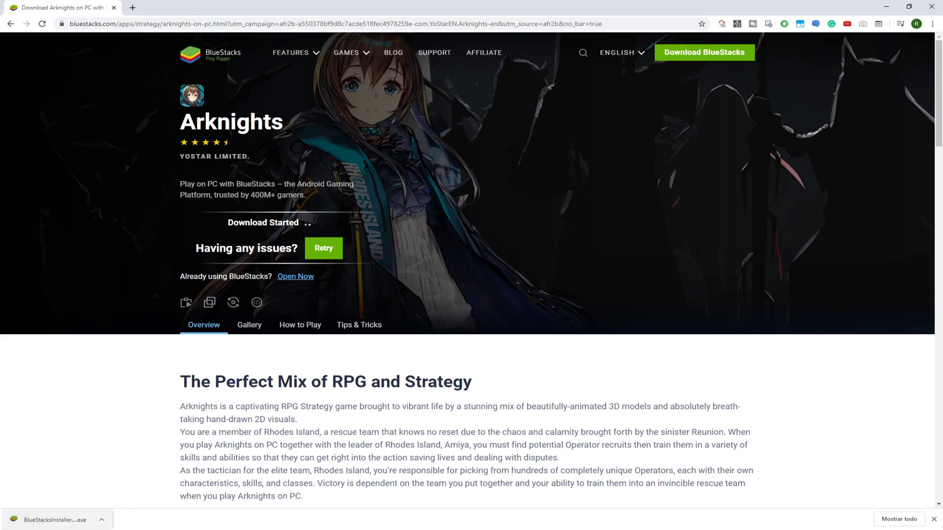
left_click(49, 522)
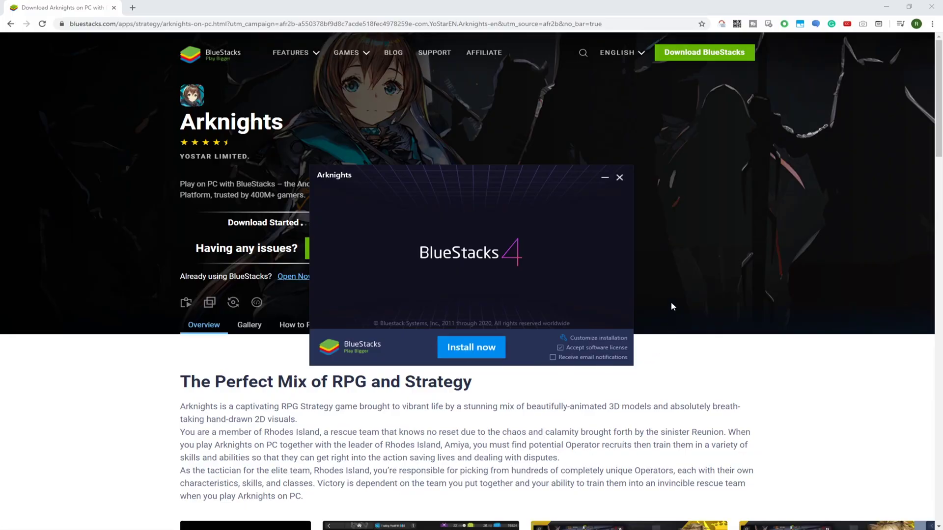
- Minimize the browser and install BlueStacks, checking the custom data path option but keeping the default C:\ProgramData\BlueStacks
left_click(886, 8)
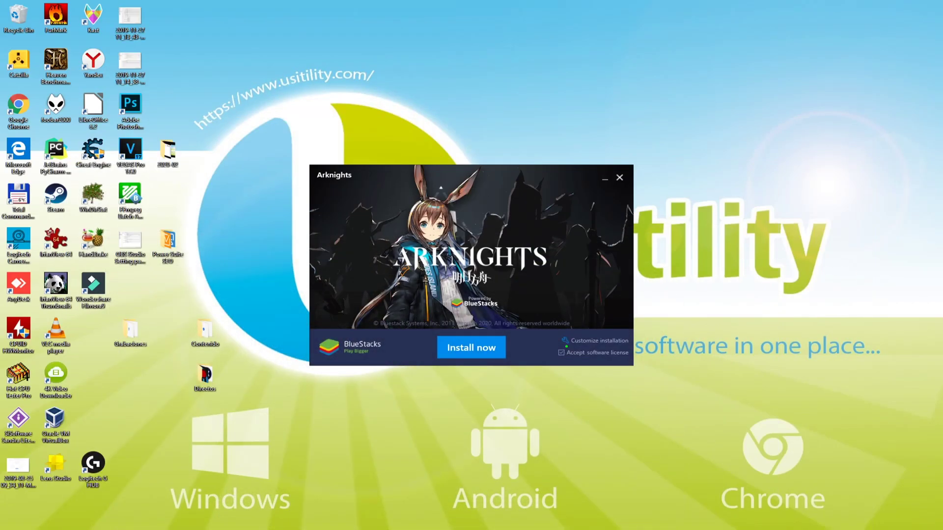
left_click(585, 342)
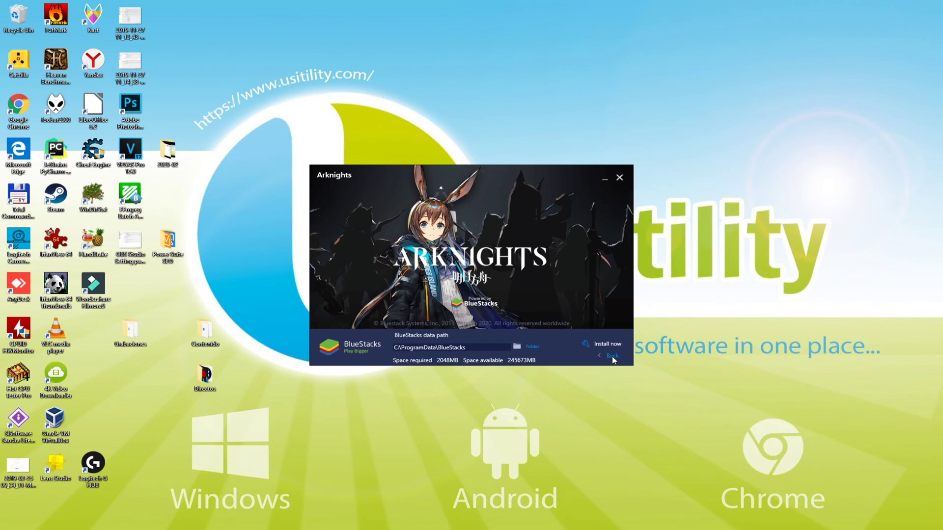
left_click(612, 360)
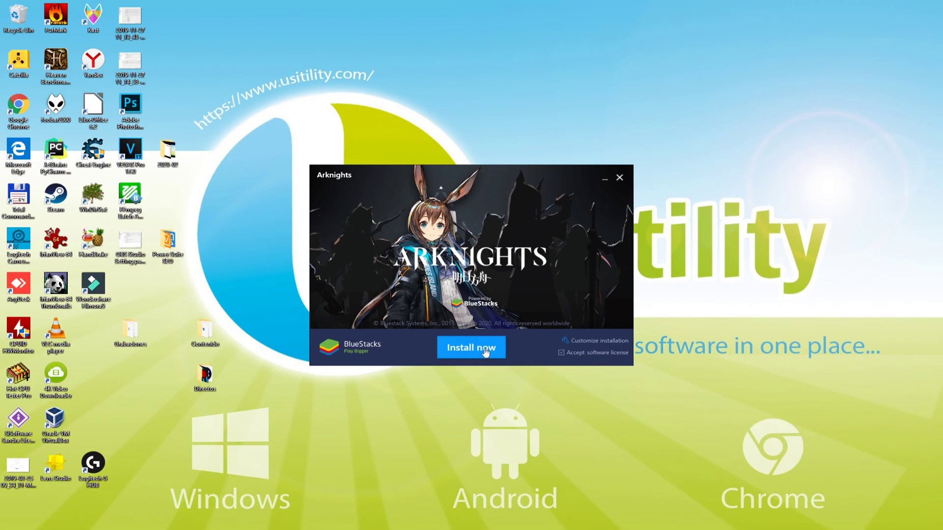
left_click(475, 352)
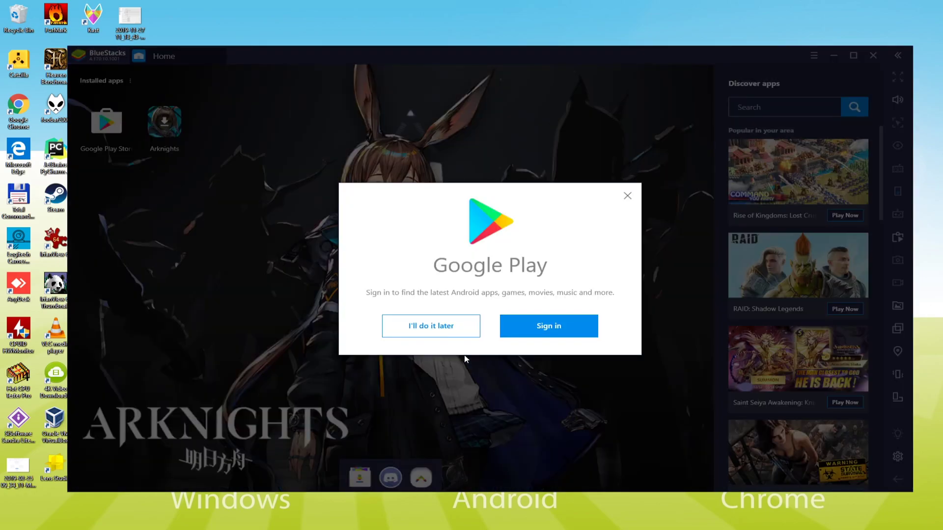
- Sign in to Google Play, agreeing to the Google terms and accepting the services with Google Drive backup turned off
left_click(553, 321)
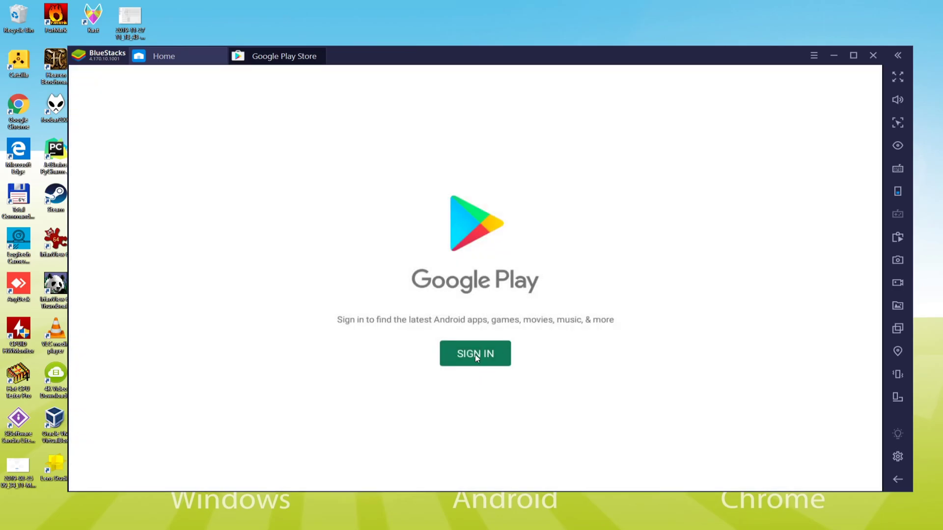
left_click(475, 354)
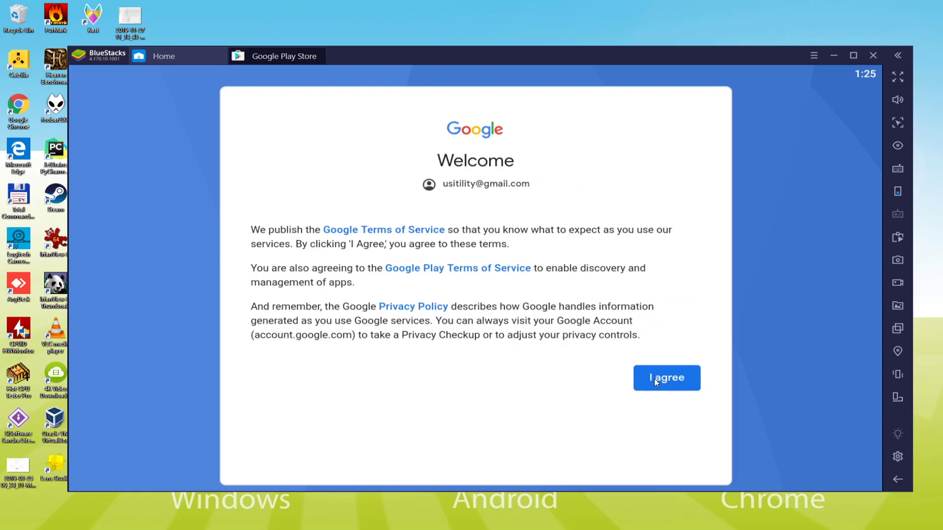
left_click(654, 379)
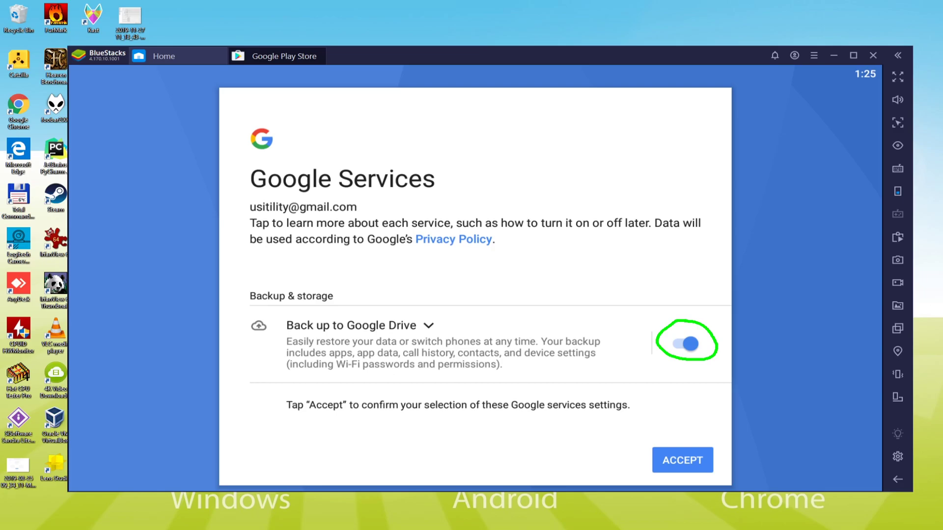
left_click(686, 345)
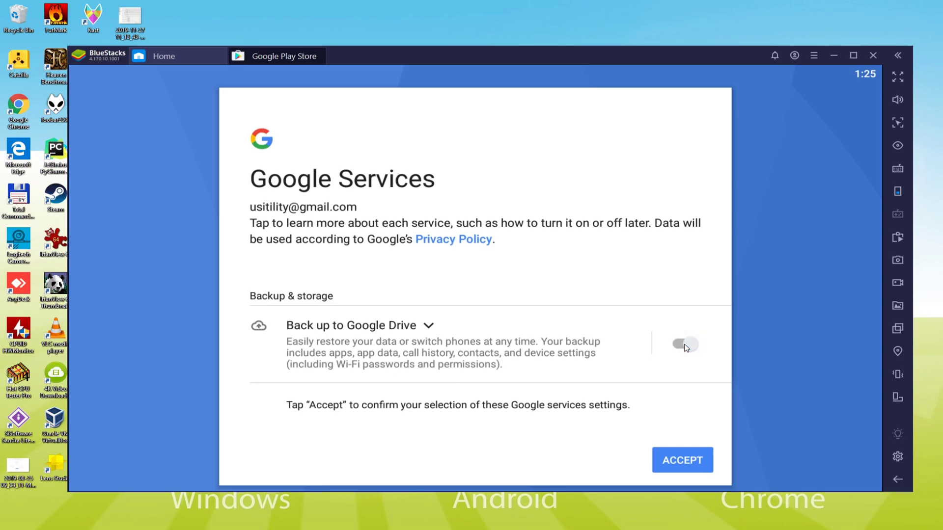
left_click(678, 466)
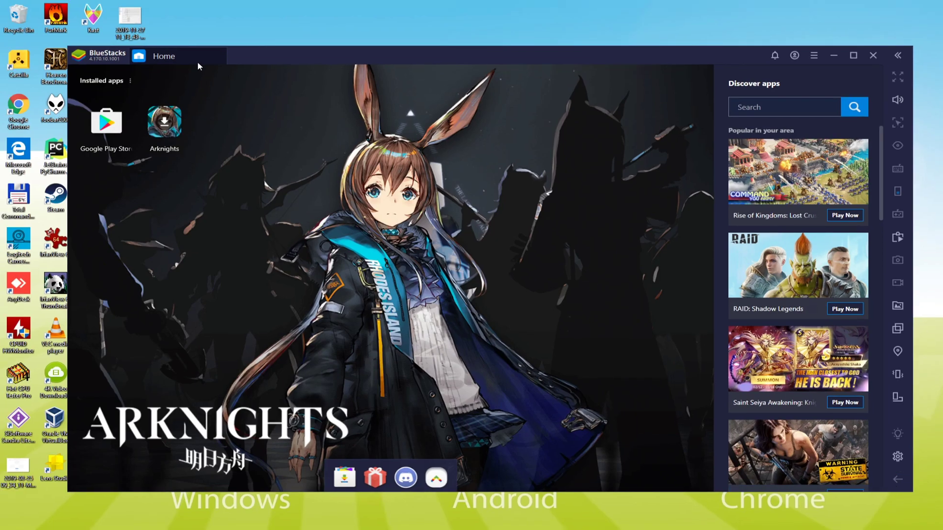
- Open the Arknights store page from the installed apps on the BlueStacks home screen and install the game
left_click_drag(275, 57, 370, 65)
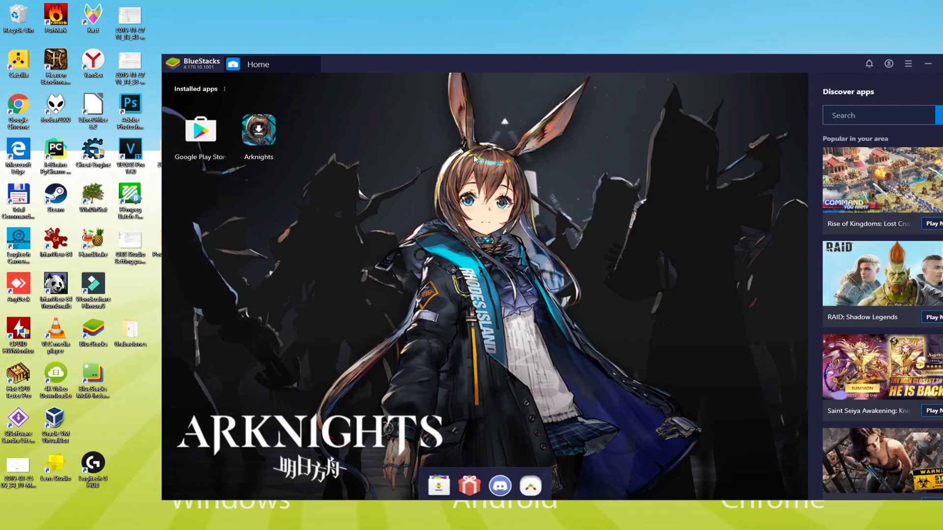
left_click_drag(587, 64, 483, 49)
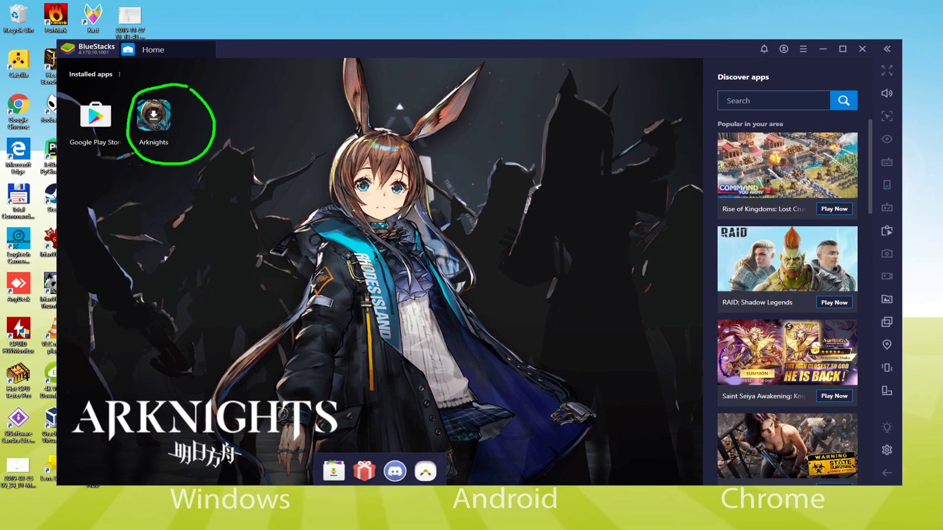
left_click(158, 124)
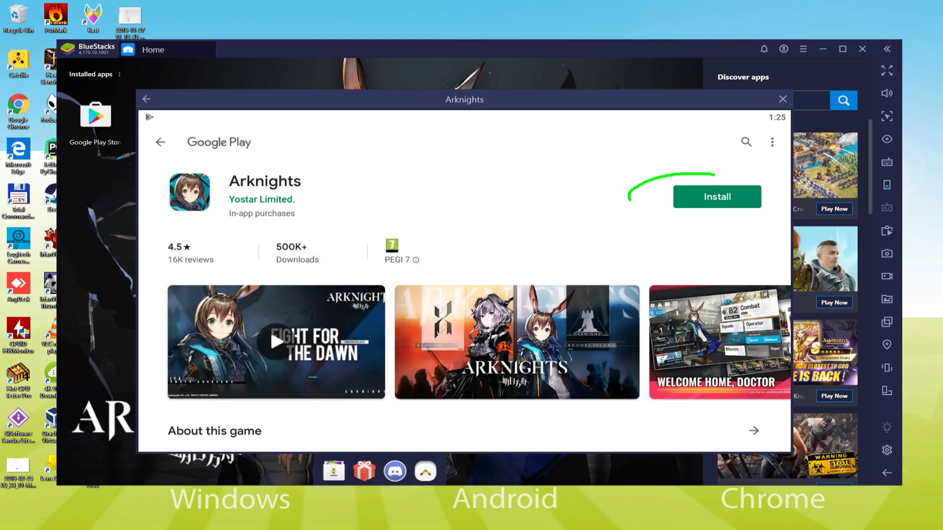
left_click(730, 195)
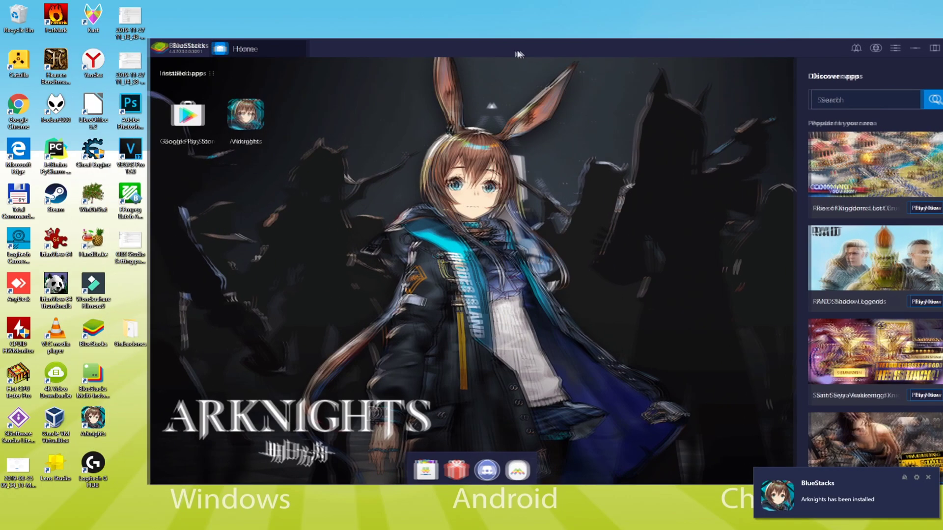
mouse_move(516, 49)
left_mouse_down()
mouse_move(541, 49)
mouse_move(529, 46)
left_mouse_up()
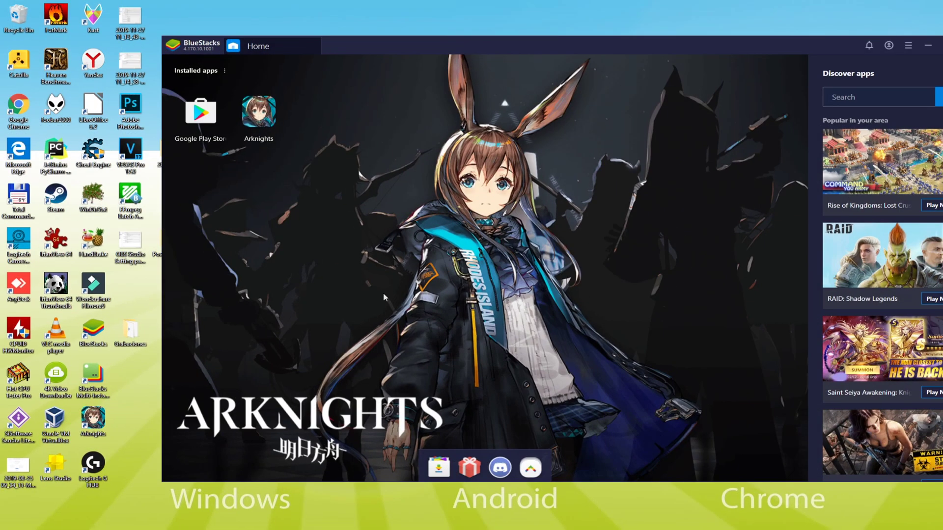
left_click_drag(392, 44, 325, 42)
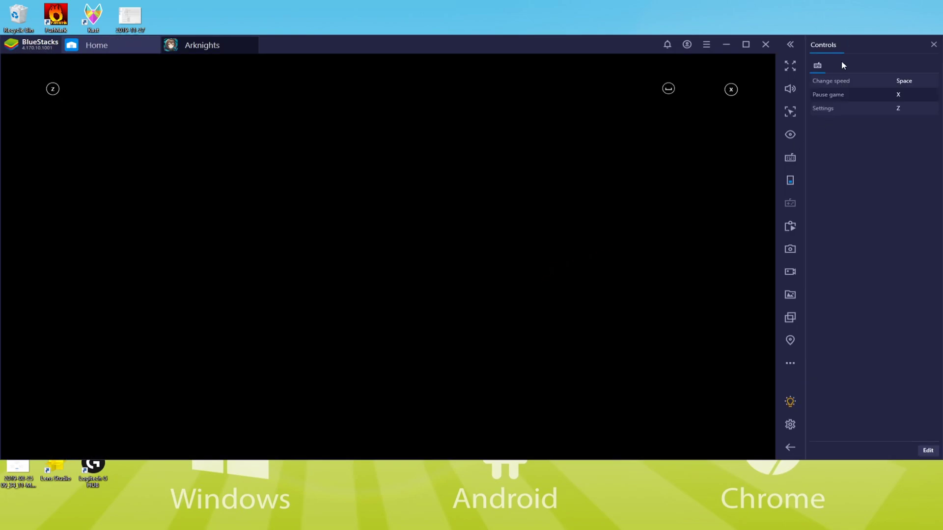
mouse_move(845, 28)
left_mouse_down()
mouse_move(811, 45)
mouse_move(899, 131)
mouse_move(864, 29)
mouse_move(830, 34)
left_mouse_up()
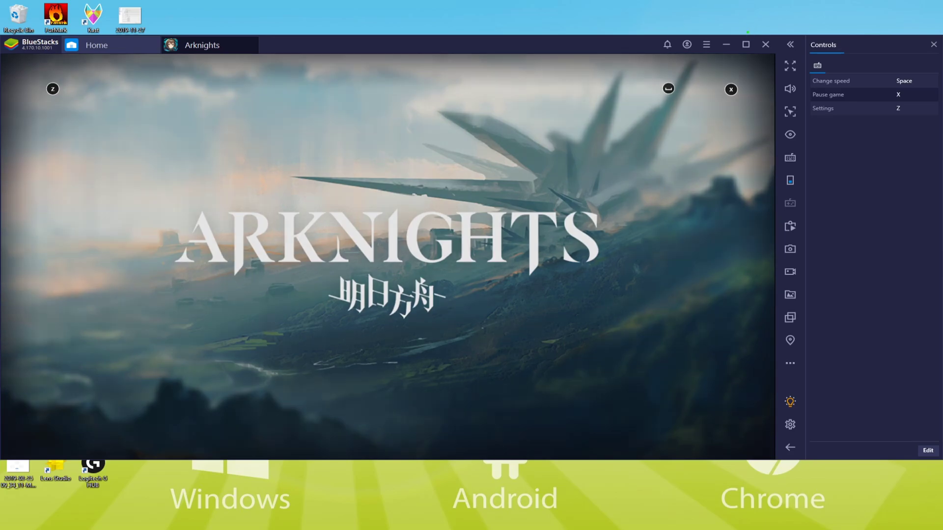
mouse_move(742, 28)
left_mouse_down()
mouse_move(741, 49)
mouse_move(756, 42)
left_mouse_up()
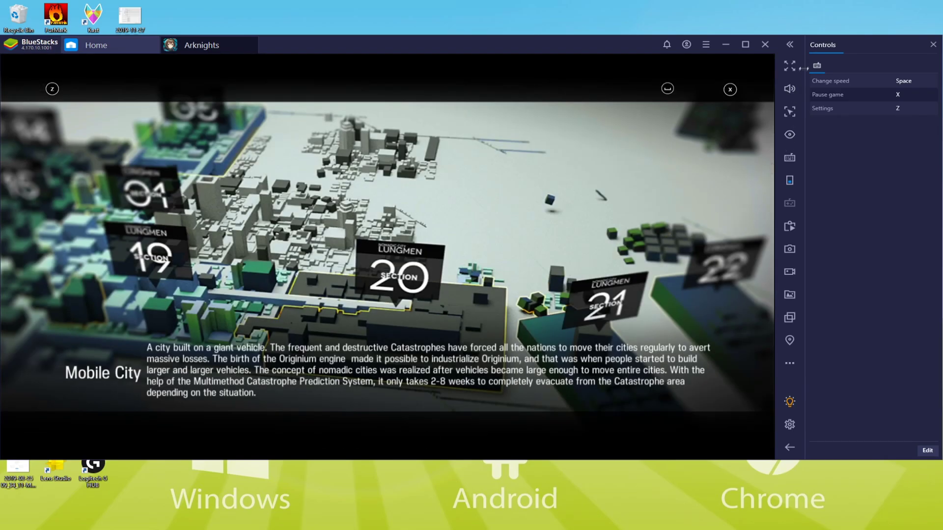
left_click_drag(794, 54, 802, 74)
left_click(790, 66)
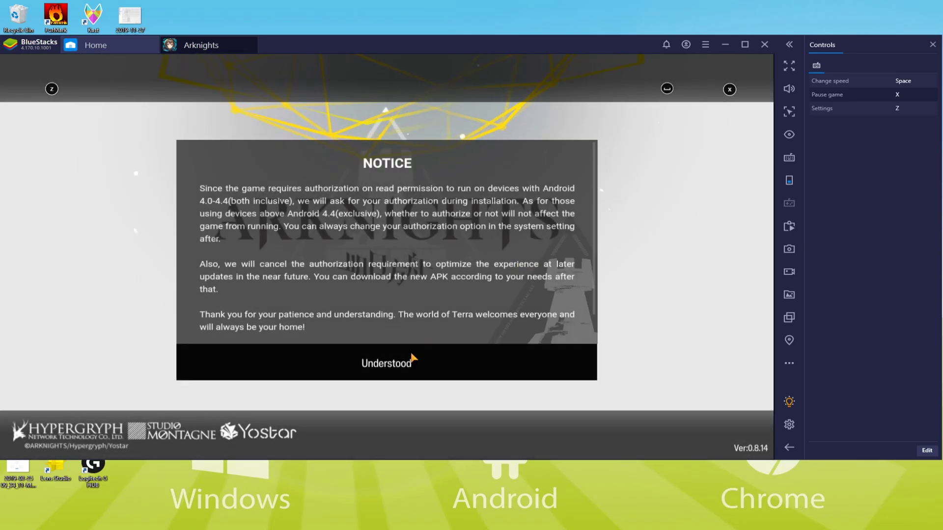
- Acknowledge the read permission notice on the Arknights title screen
left_click(386, 364)
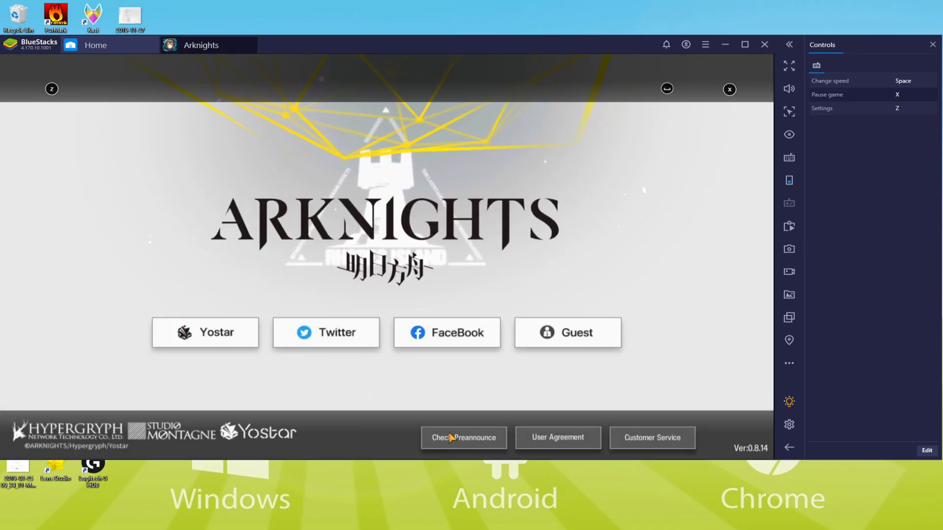
- Start Arknights with a guest account, accepting the risk of data loss
left_click(569, 339)
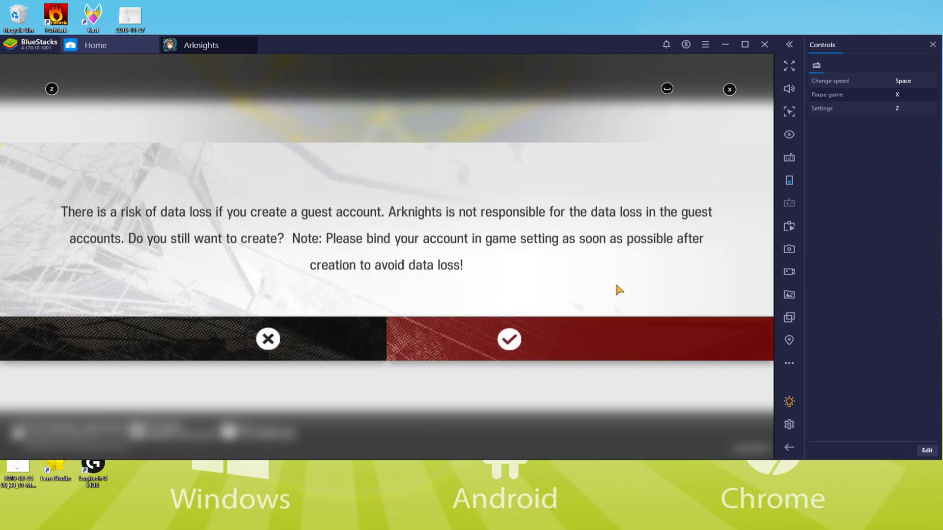
left_click(529, 336)
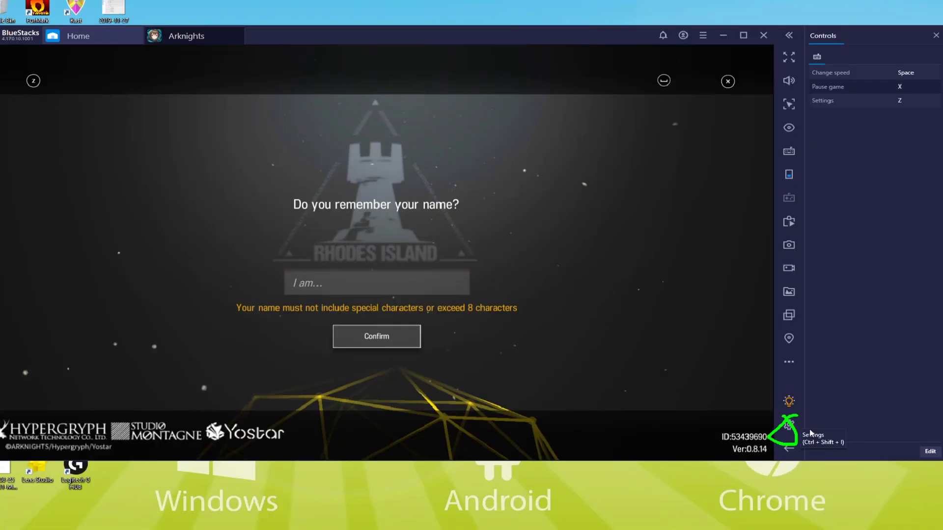
- Examine the available languages in the BlueStacks preferences and close the settings without changing anything
left_click(789, 424)
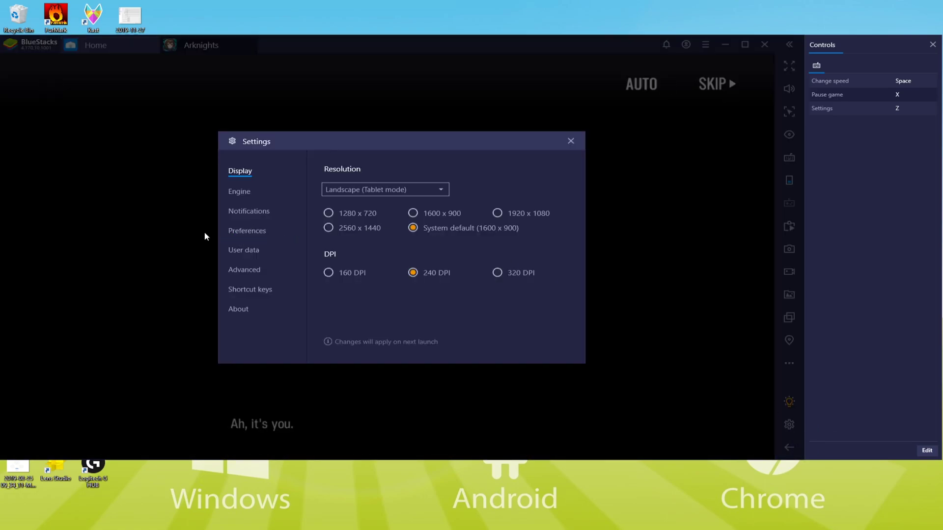
left_click(247, 230)
left_click(371, 188)
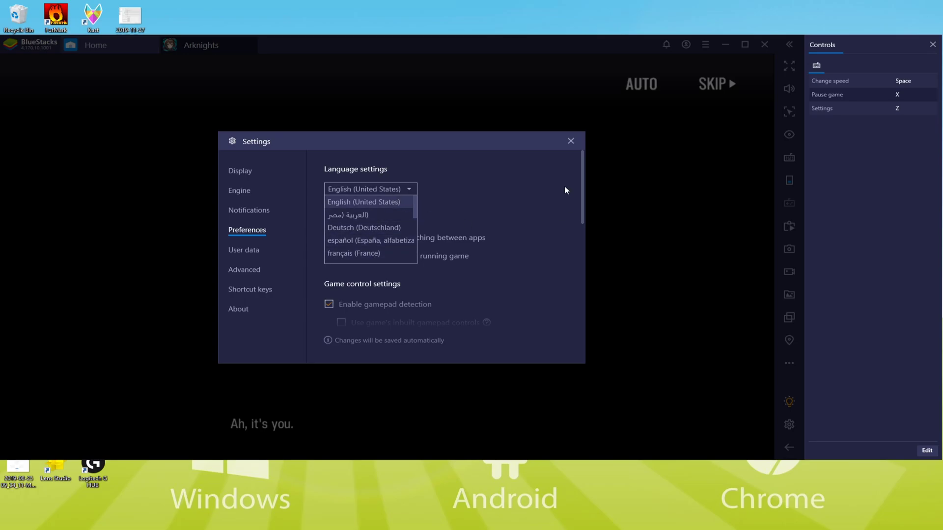
left_click(569, 141)
left_click(570, 141)
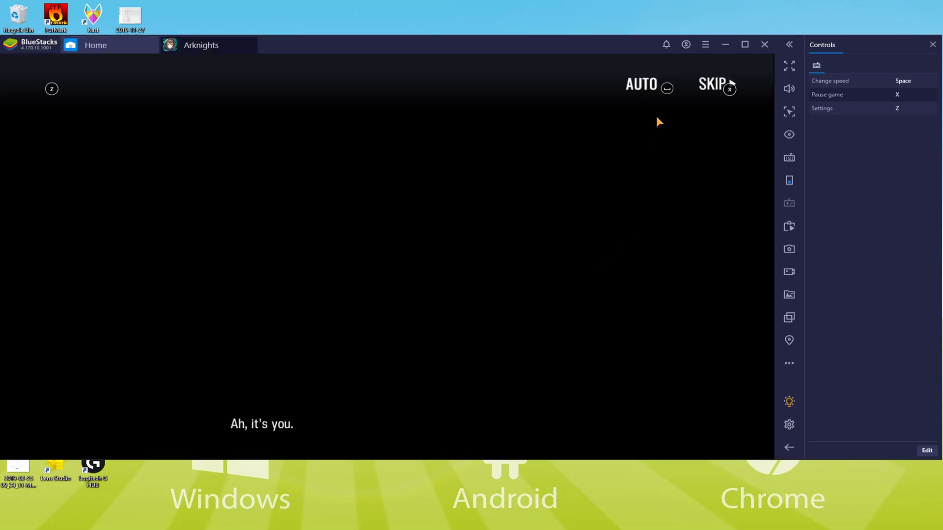
- Advance the opening story dialogue and skip the scene with Amiya, confirming the skip
left_click(501, 303)
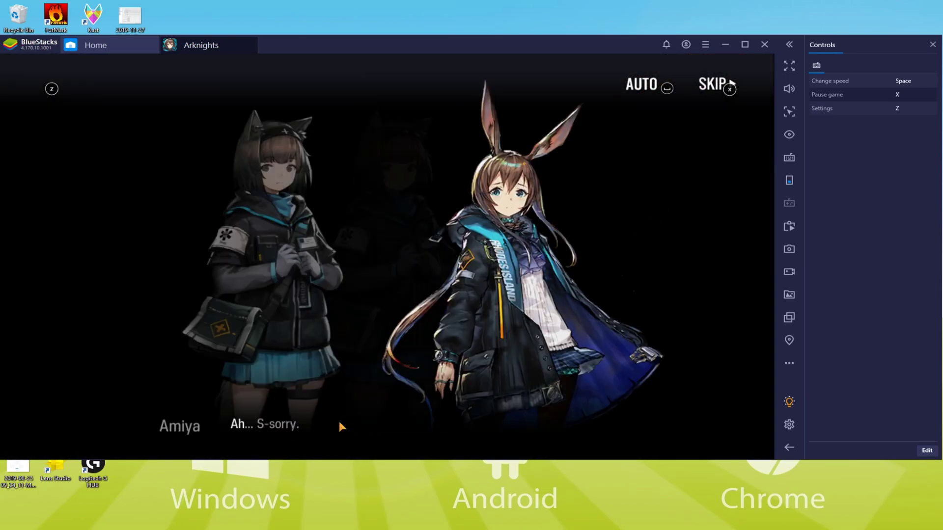
key("x")
left_click(511, 339)
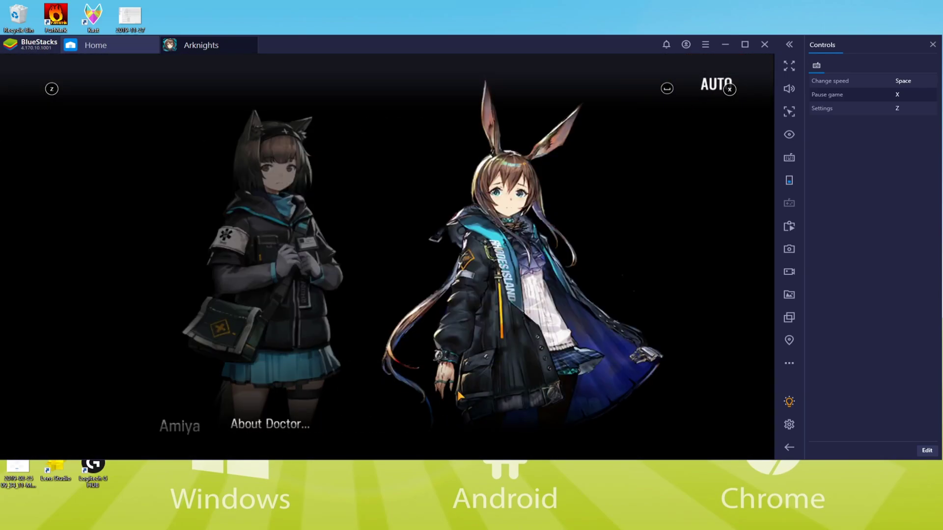